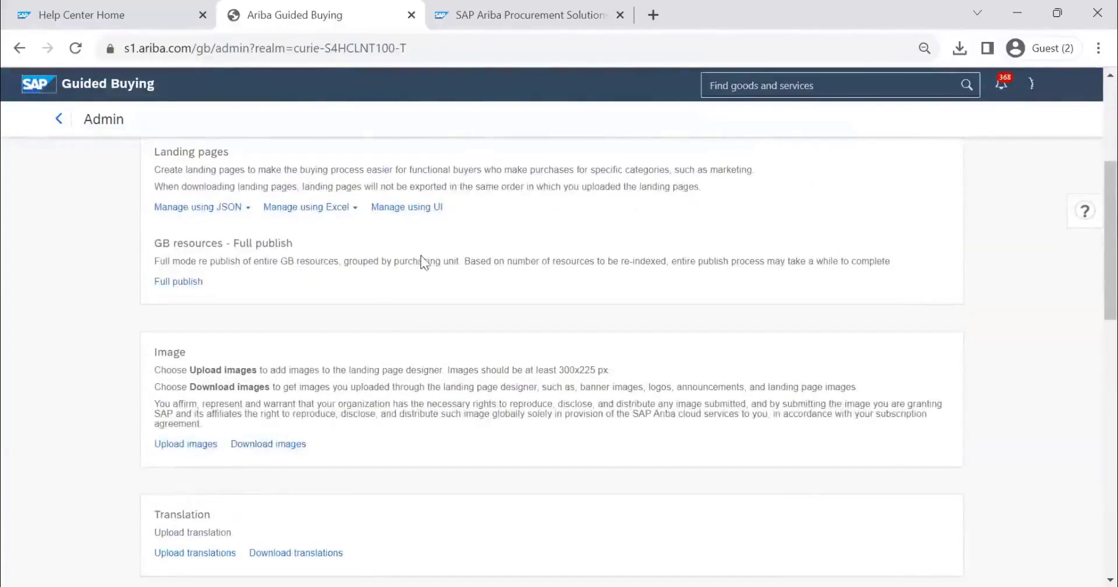
Leave the Admin page and return to the Shop home page
{"action": "scroll", "coordinate": [107, 155], "scroll_direction": "up", "scroll_amount": 5}
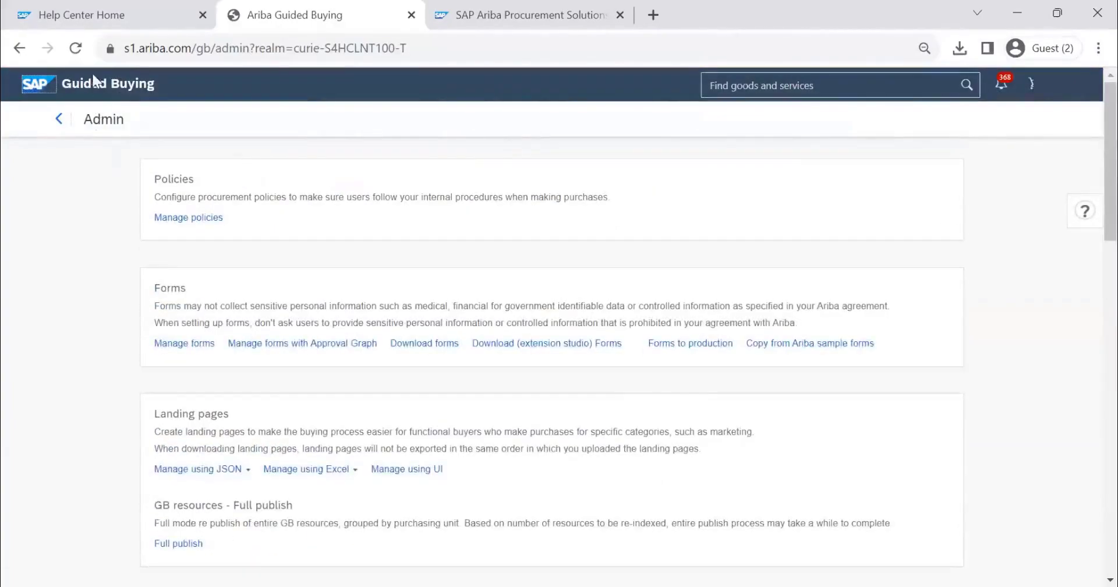
{"action": "left_click", "coordinate": [59, 118]}
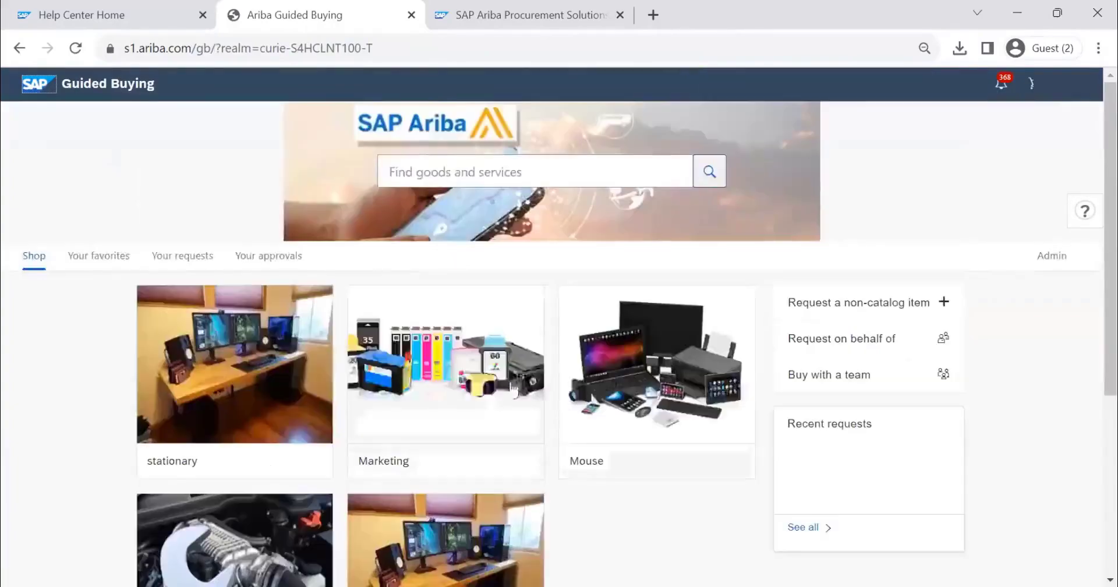
{"action": "left_click", "coordinate": [30, 260]}
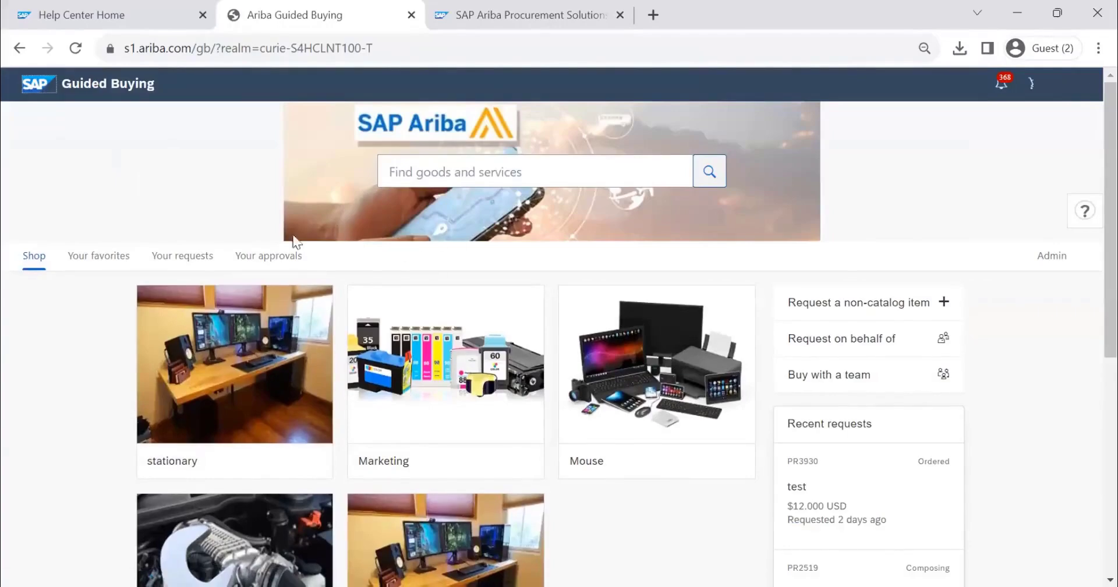
Open the favorites page and look through the saved lists, including HP laptop and Wishlist for Future Purchase
{"action": "left_click", "coordinate": [103, 260]}
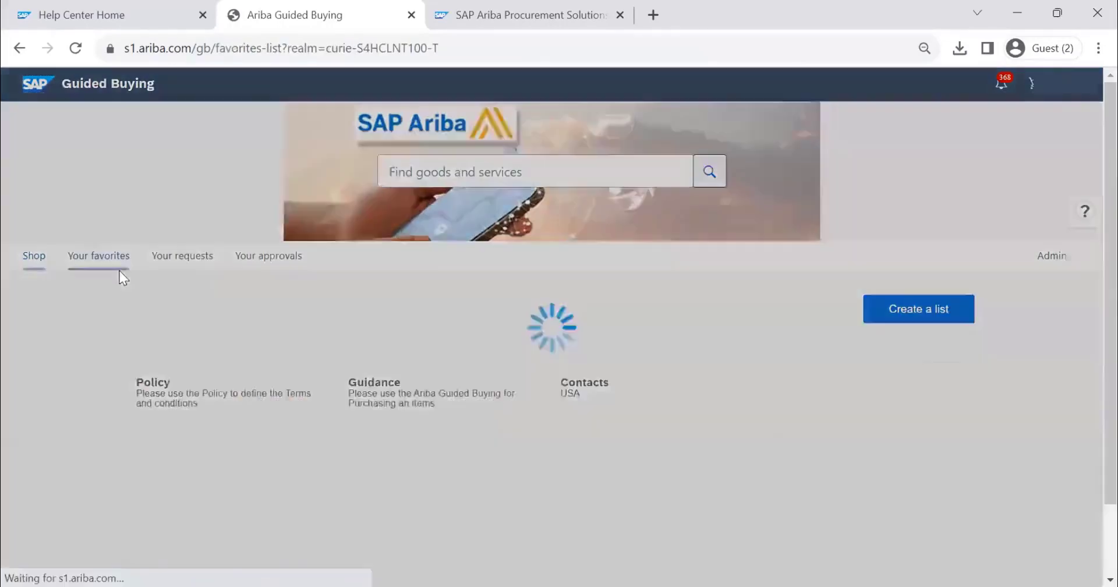
{"action": "scroll", "coordinate": [533, 379], "scroll_direction": "down", "scroll_amount": 5}
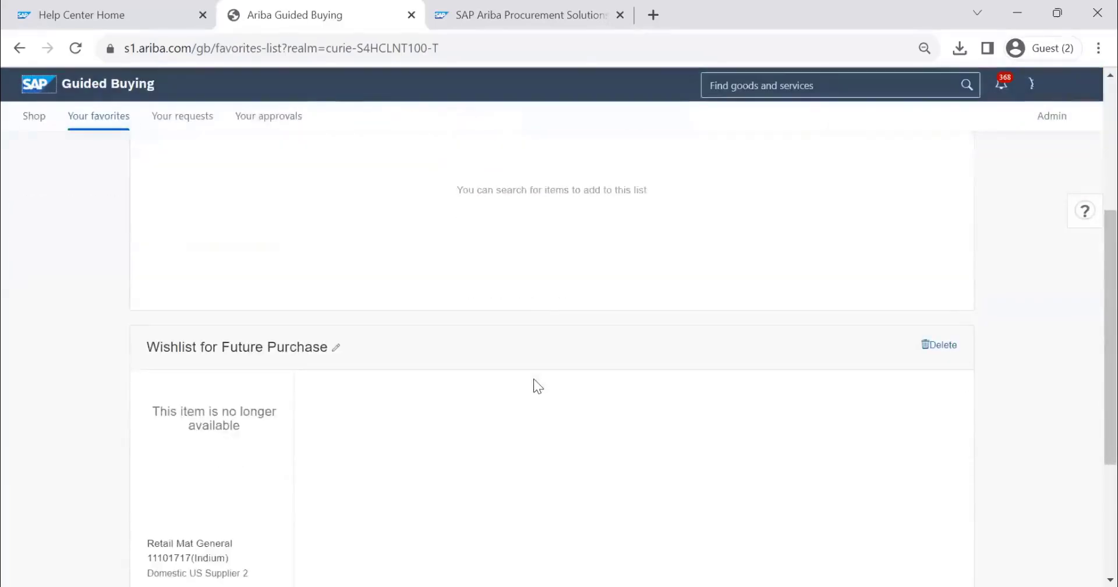
{"action": "scroll", "coordinate": [530, 377], "scroll_direction": "down", "scroll_amount": 4}
{"action": "scroll", "coordinate": [508, 375], "scroll_direction": "up", "scroll_amount": 8}
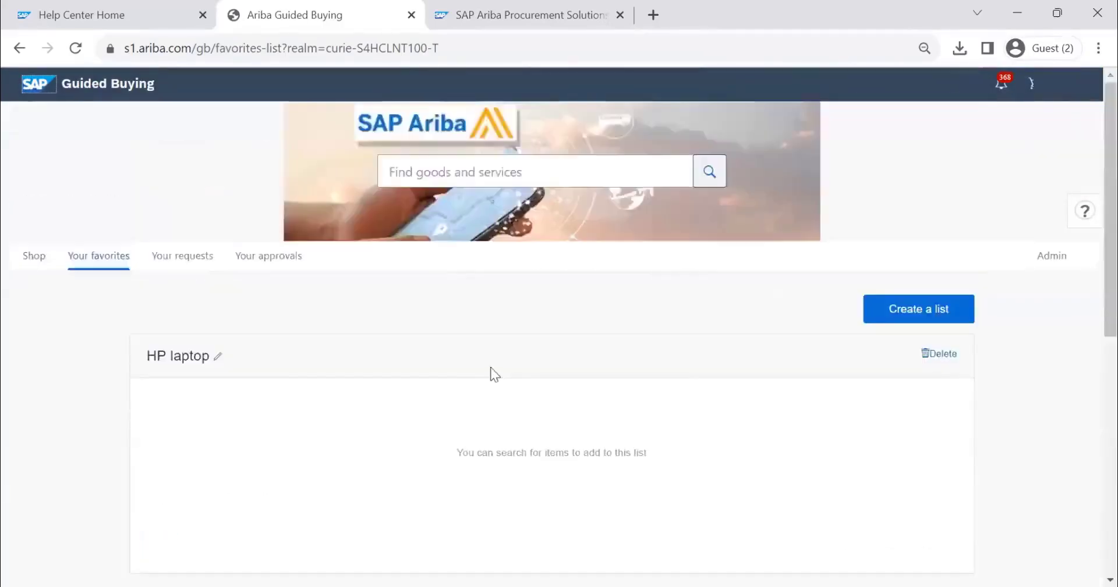
Open your requests, browse the full list, and examine the requester and date-range filter options
{"action": "left_click", "coordinate": [197, 258]}
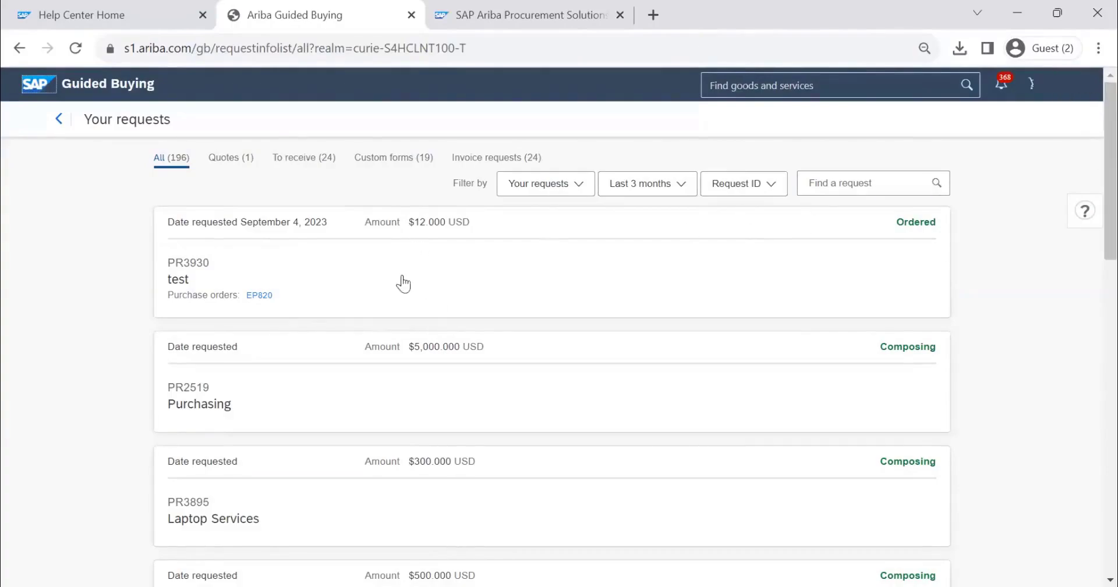
{"action": "scroll", "coordinate": [417, 308], "scroll_direction": "down", "scroll_amount": 1}
{"action": "scroll", "coordinate": [417, 311], "scroll_direction": "down", "scroll_amount": 10}
{"action": "scroll", "coordinate": [407, 347], "scroll_direction": "up", "scroll_amount": 12}
{"action": "left_click", "coordinate": [545, 190]}
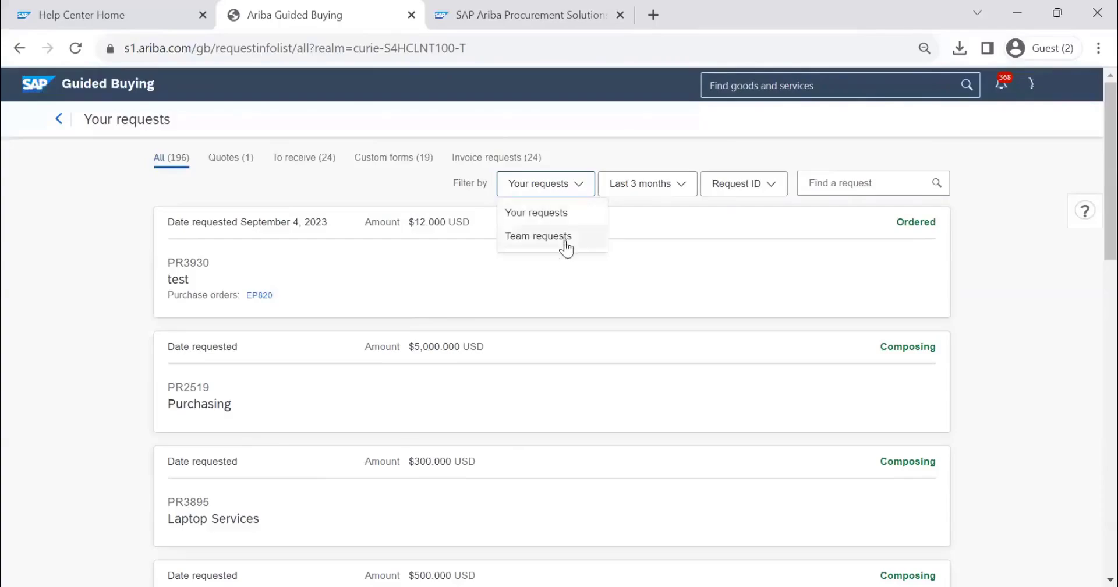
{"action": "left_click", "coordinate": [656, 186]}
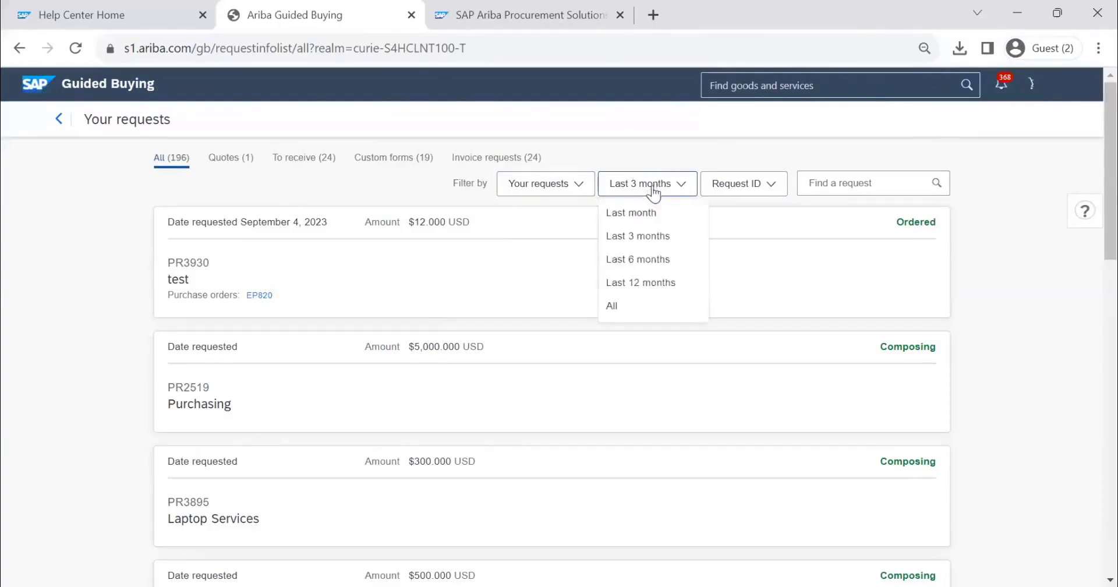
Set the search criterion to Order ID and search for the purchase order number of the first listed request
{"action": "left_click", "coordinate": [738, 184]}
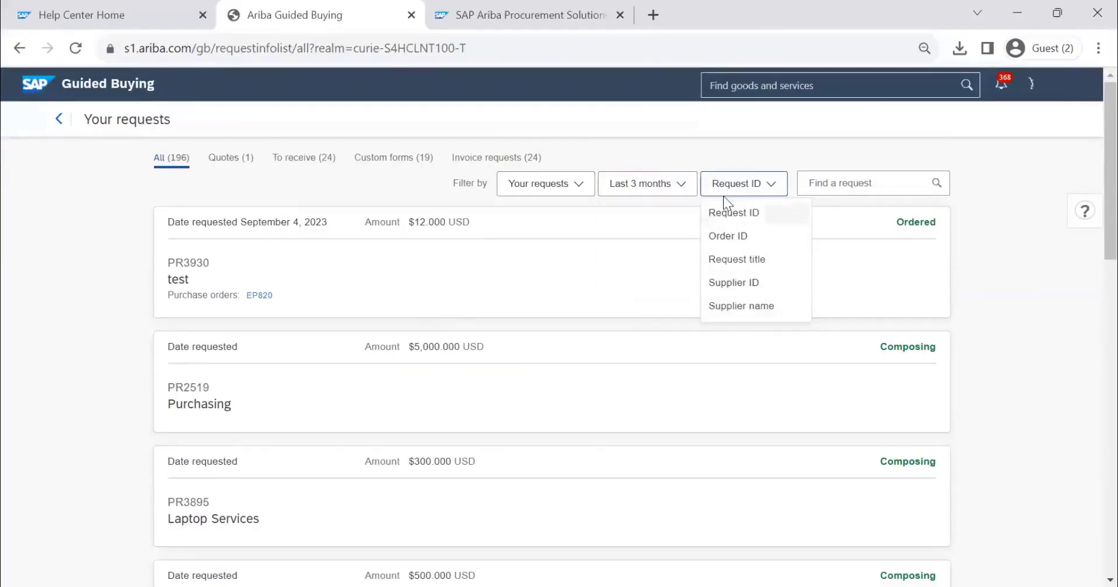
{"action": "left_click", "coordinate": [731, 236]}
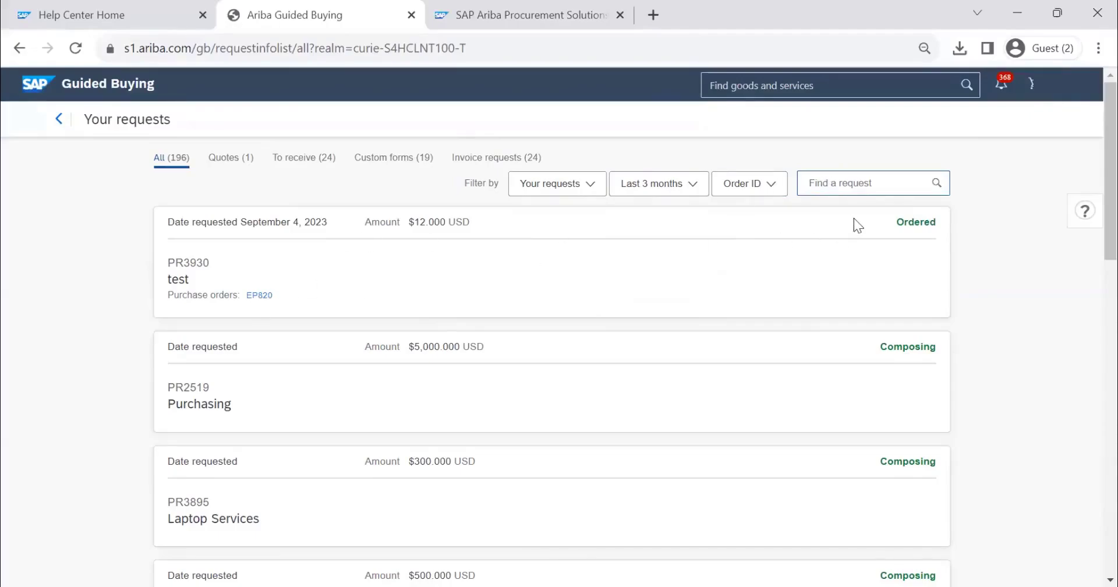
{"action": "type", "text": "EP820"}
{"action": "left_click", "coordinate": [934, 184]}
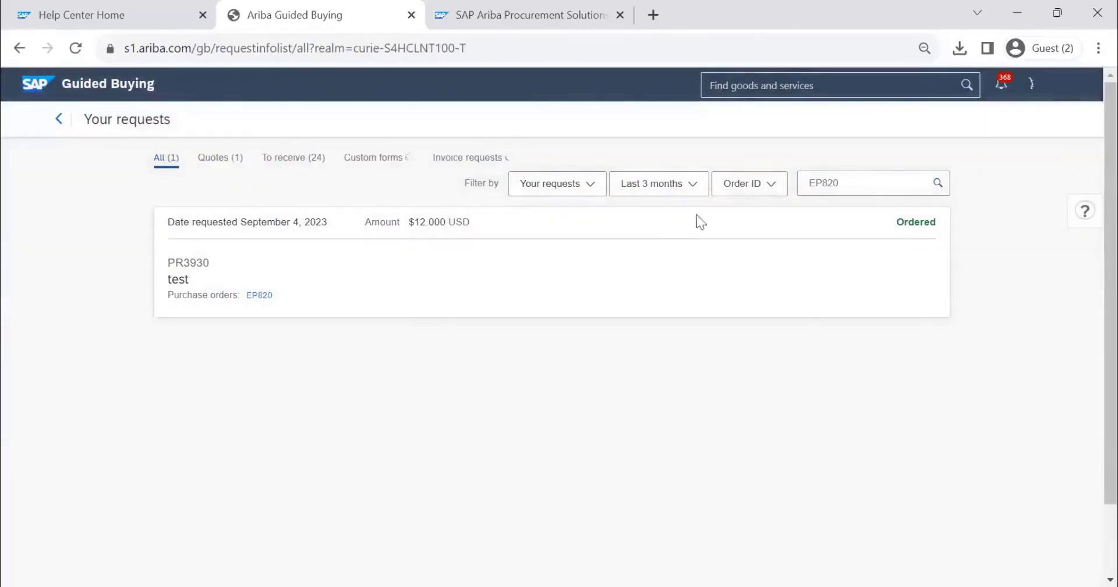
Widen the request date range to All, shorten the order ID search to "EP", and look through the matching requests
{"action": "left_click", "coordinate": [665, 190]}
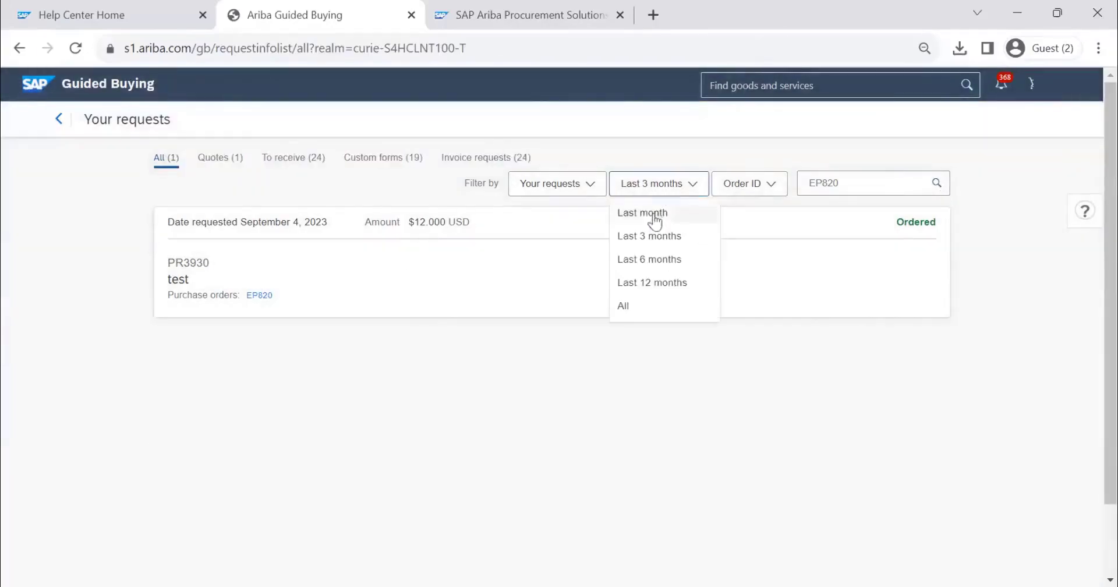
{"action": "left_click", "coordinate": [638, 305]}
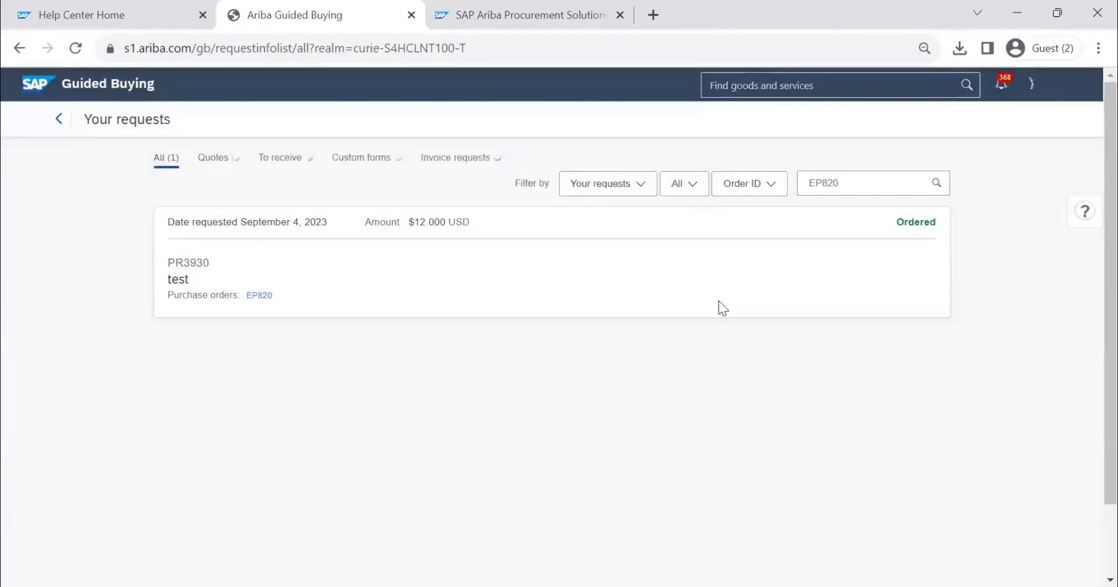
{"action": "left_click", "coordinate": [846, 184]}
{"action": "key", "text": "BackSpace"}
{"action": "key", "text": "BackSpace"}
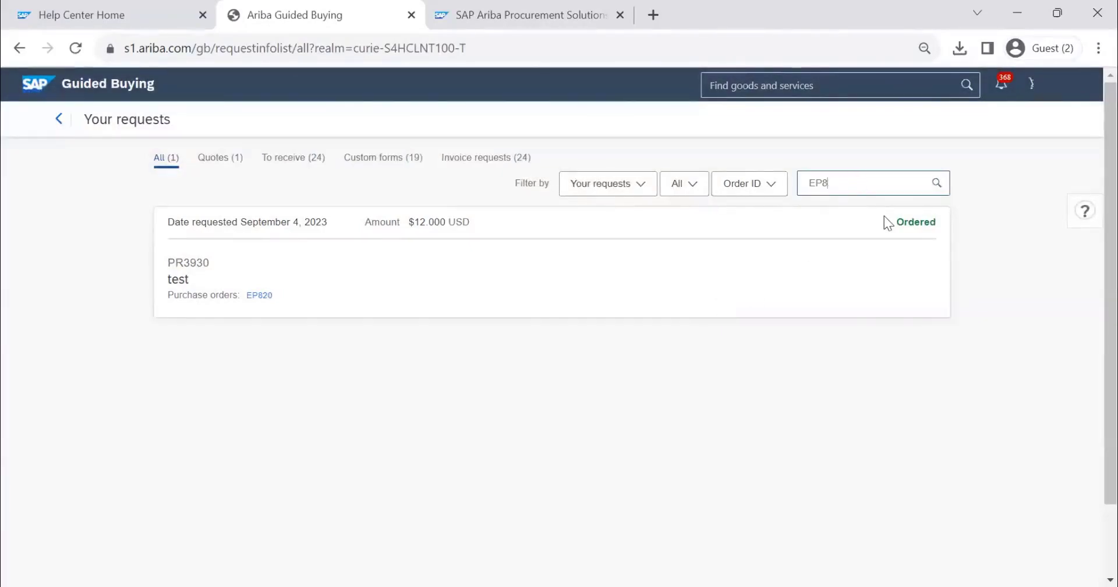
{"action": "key", "text": "BackSpace"}
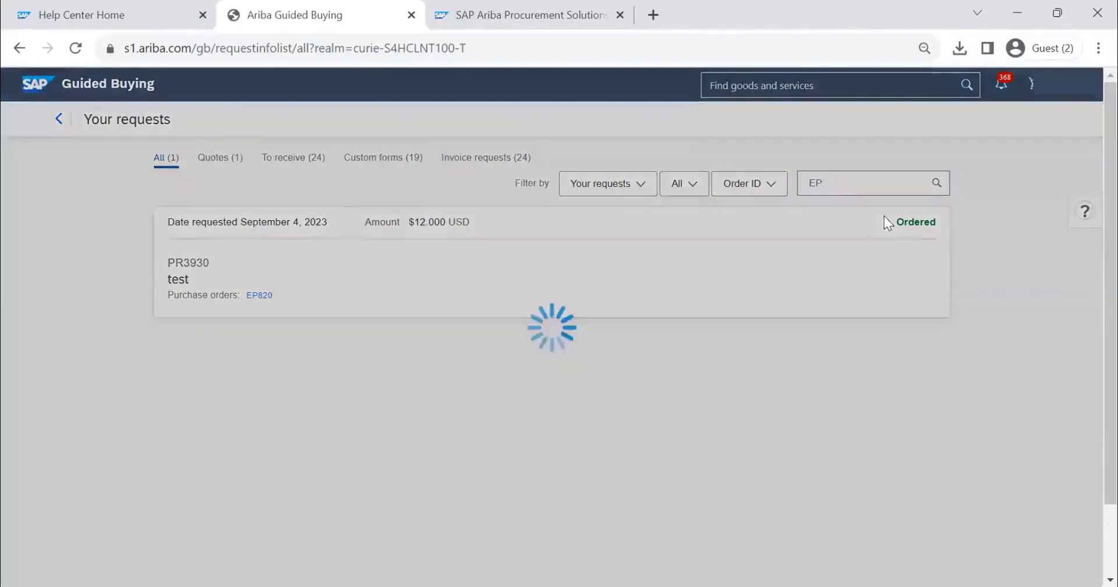
{"action": "scroll", "coordinate": [534, 332], "scroll_direction": "down", "scroll_amount": 8}
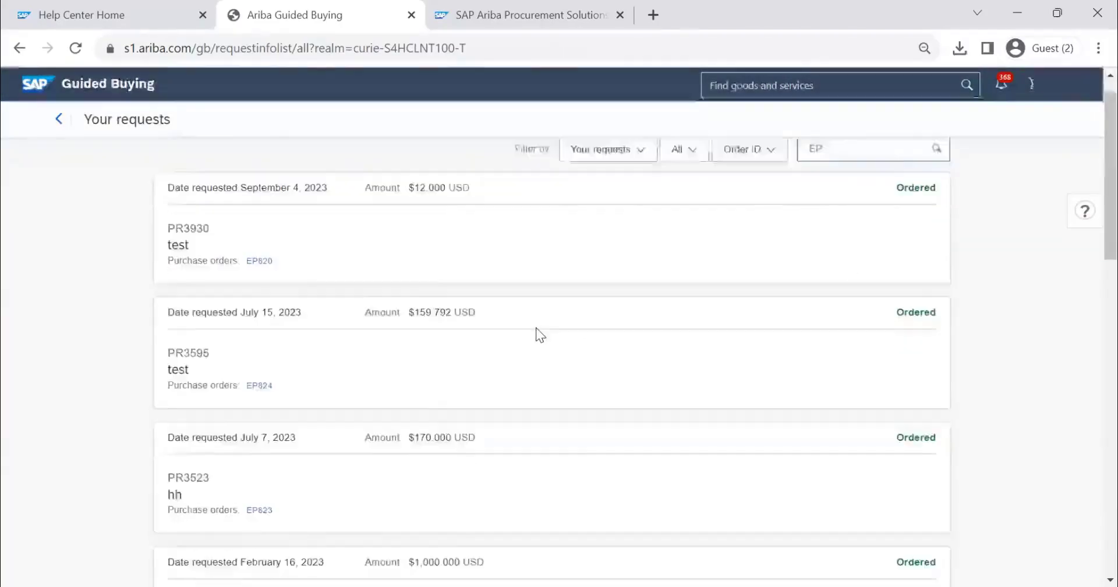
{"action": "scroll", "coordinate": [542, 340], "scroll_direction": "up", "scroll_amount": 10}
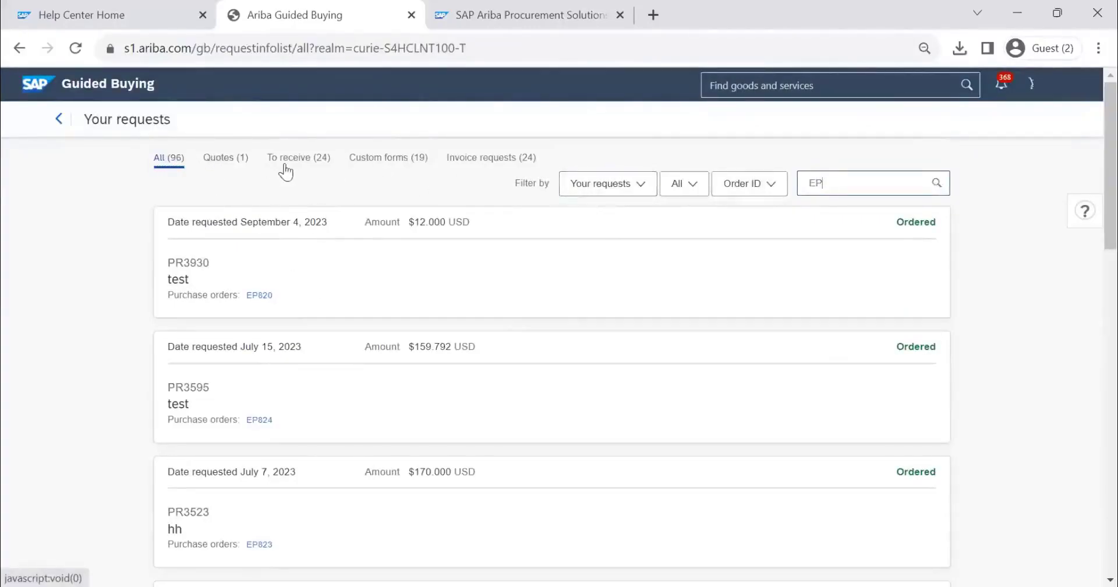
Start receiving the first order awaiting receipt, from supplier Yashi Printing Press, and open its composing receipt for editing
{"action": "left_click", "coordinate": [305, 161]}
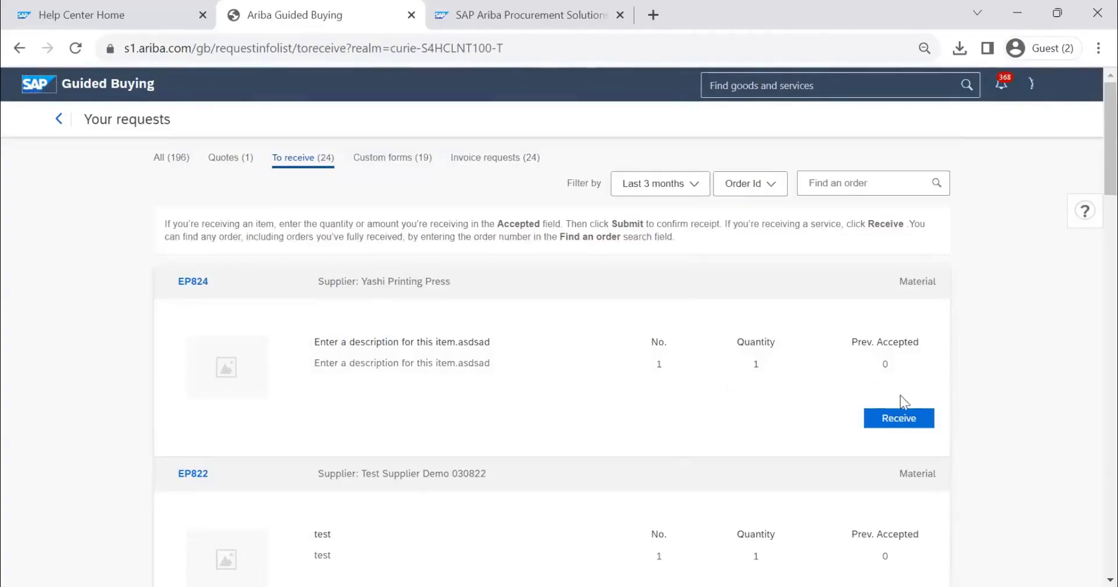
{"action": "left_click", "coordinate": [915, 424]}
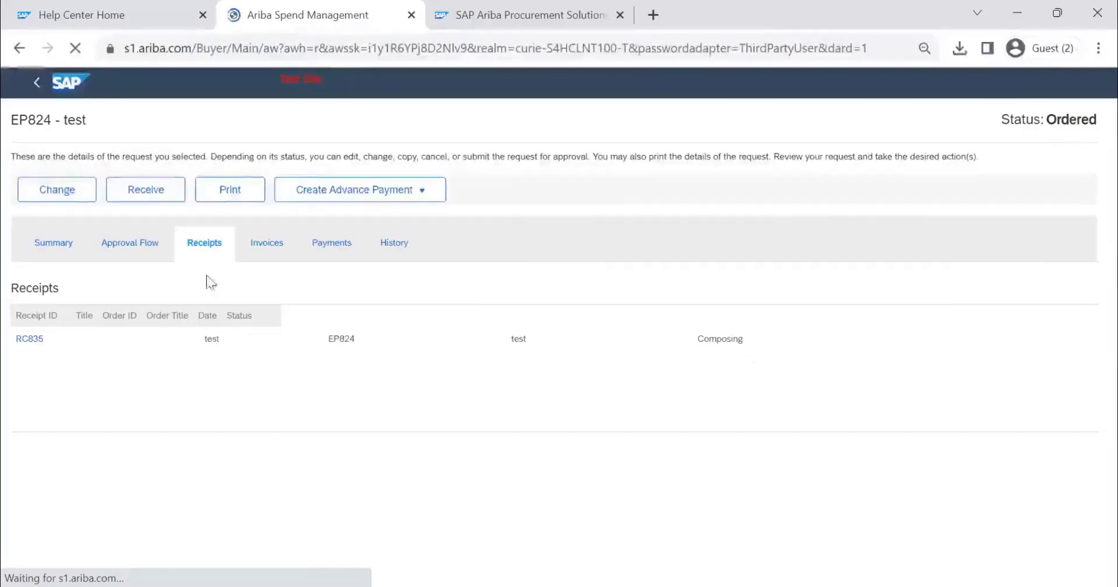
{"action": "left_click", "coordinate": [29, 339]}
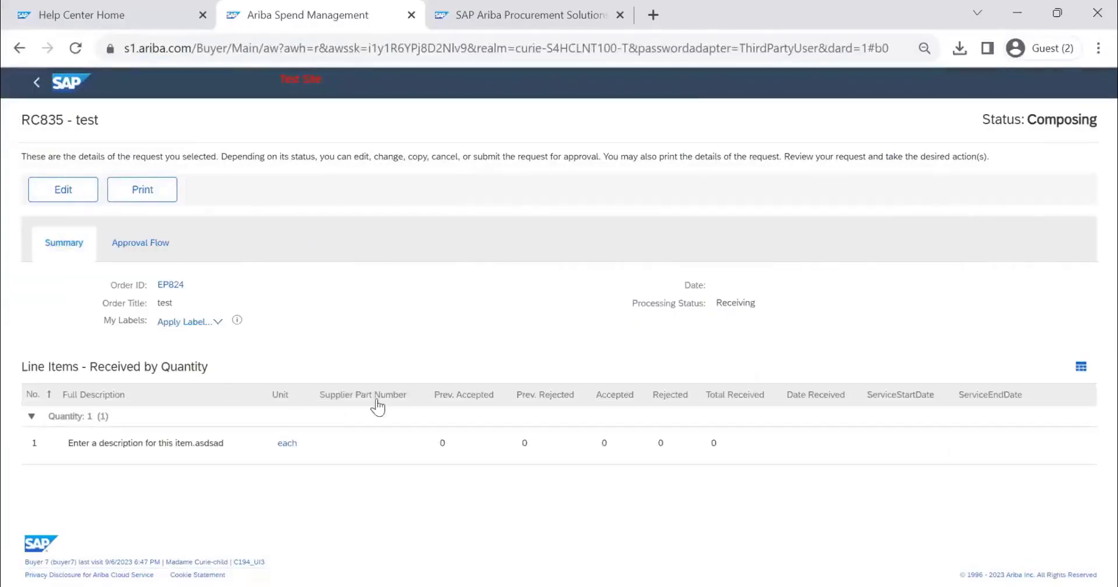
{"action": "left_click", "coordinate": [67, 192]}
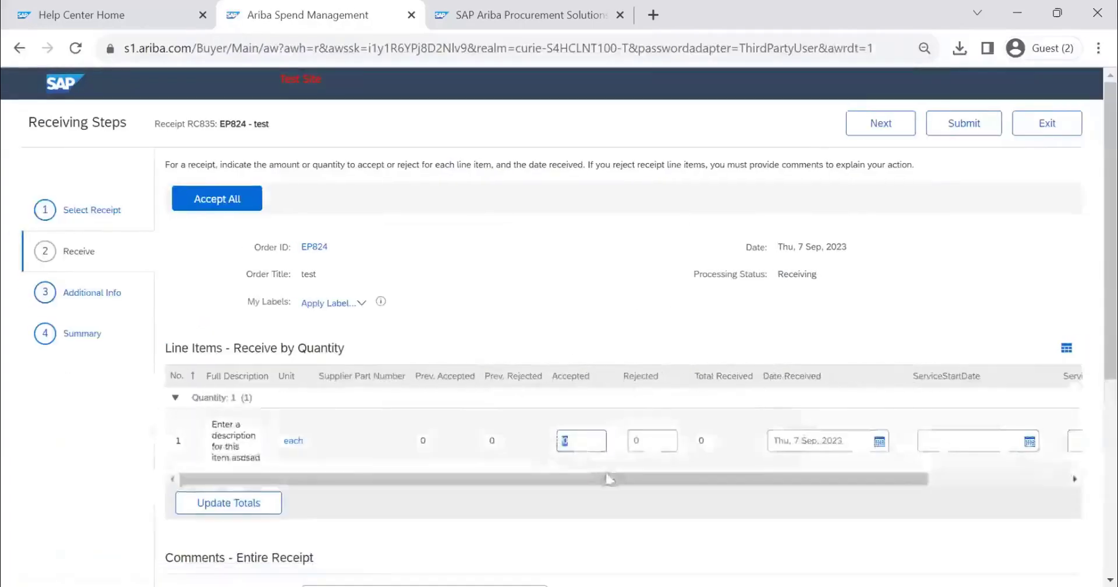
Set the line item's accepted quantity to 1, continue to the additional information, and exit the receipt while saving the request
{"action": "type", "text": "1"}
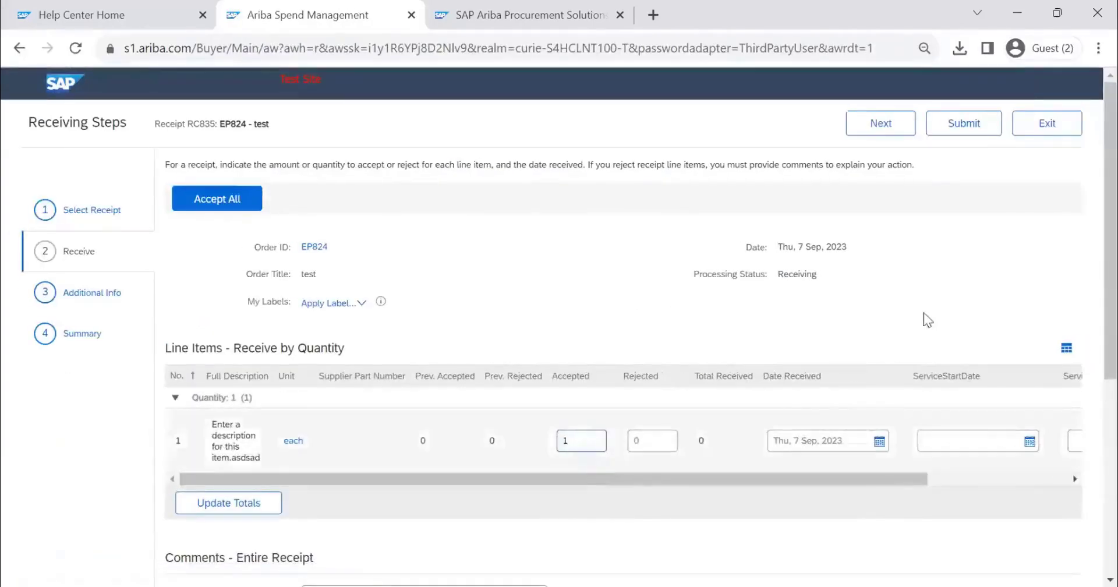
{"action": "left_click", "coordinate": [971, 128]}
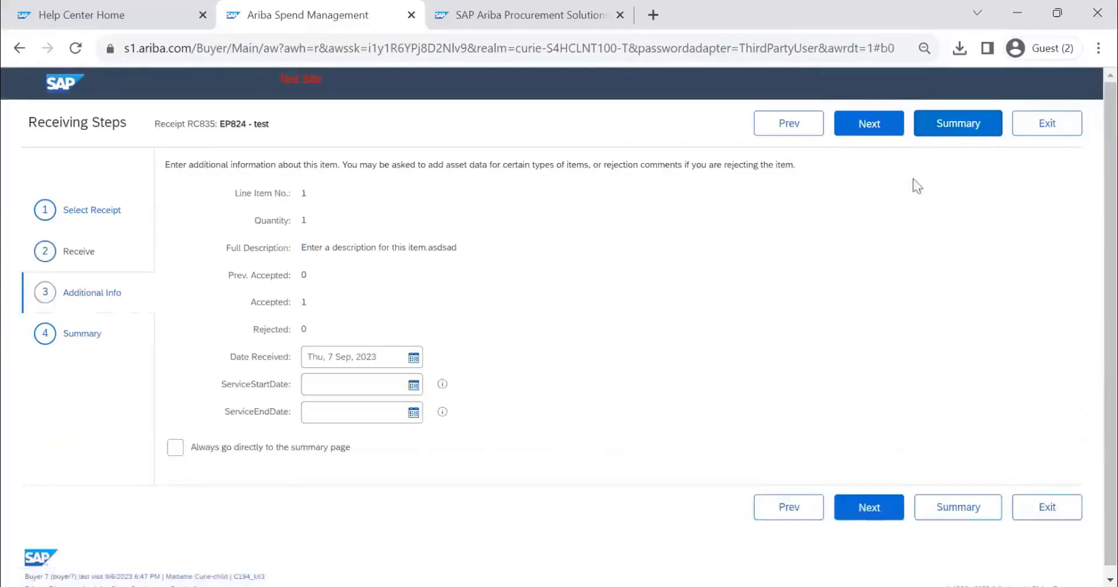
{"action": "left_click", "coordinate": [1042, 129]}
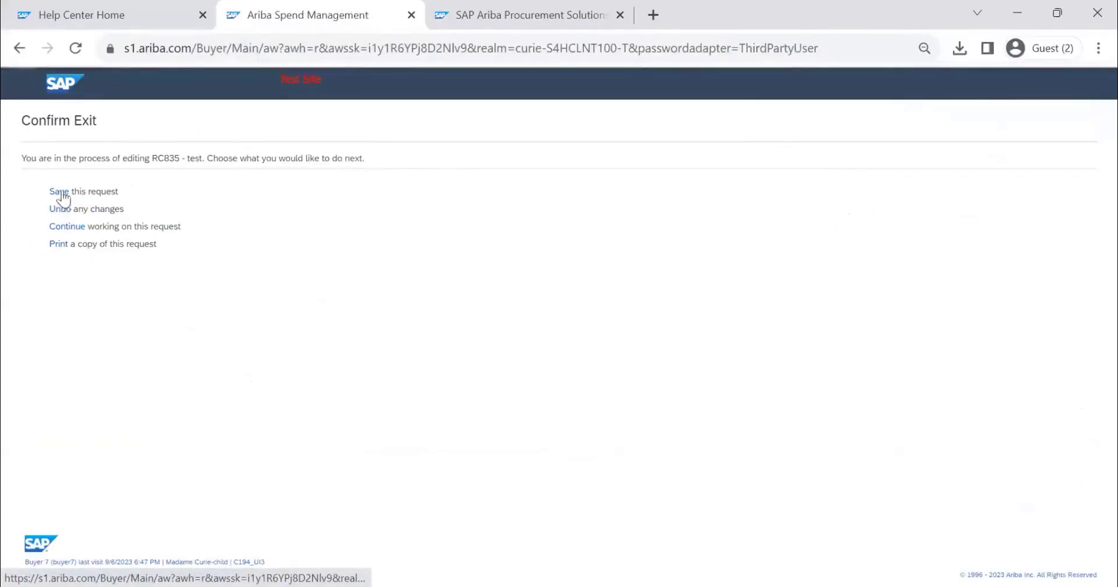
{"action": "left_click", "coordinate": [52, 194]}
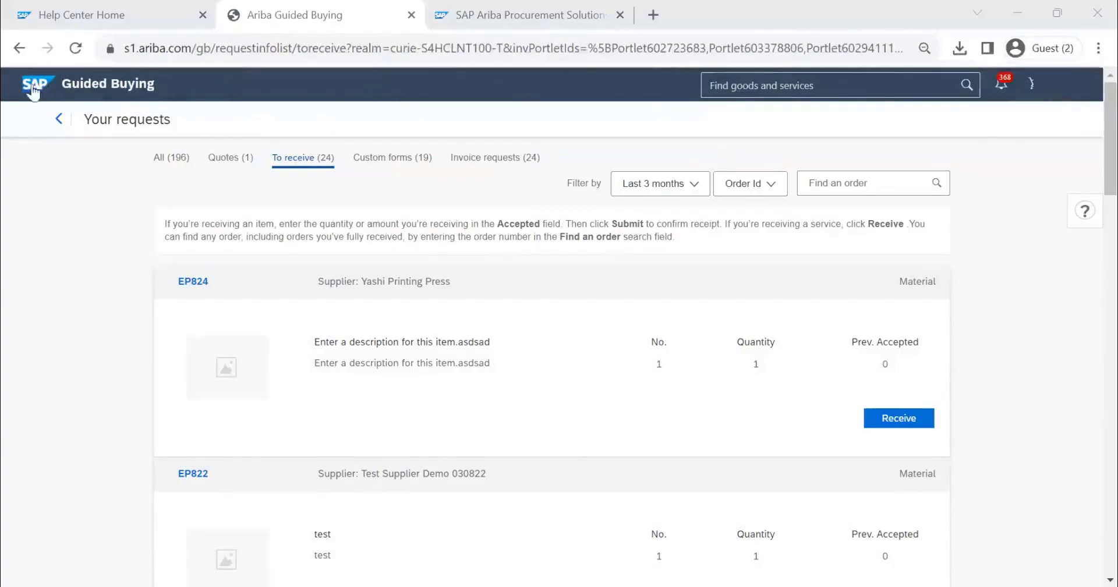
Return to the Guided Buying home page in a maximized window and view the notifications
{"action": "left_click", "coordinate": [347, 121]}
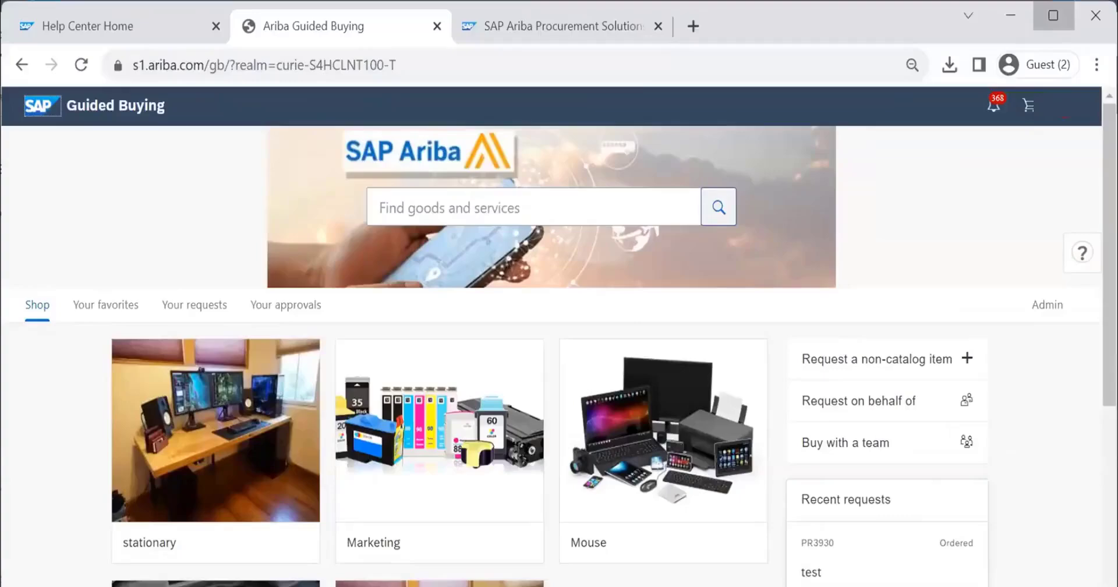
{"action": "left_click", "coordinate": [1055, 13]}
{"action": "left_click", "coordinate": [1063, 88]}
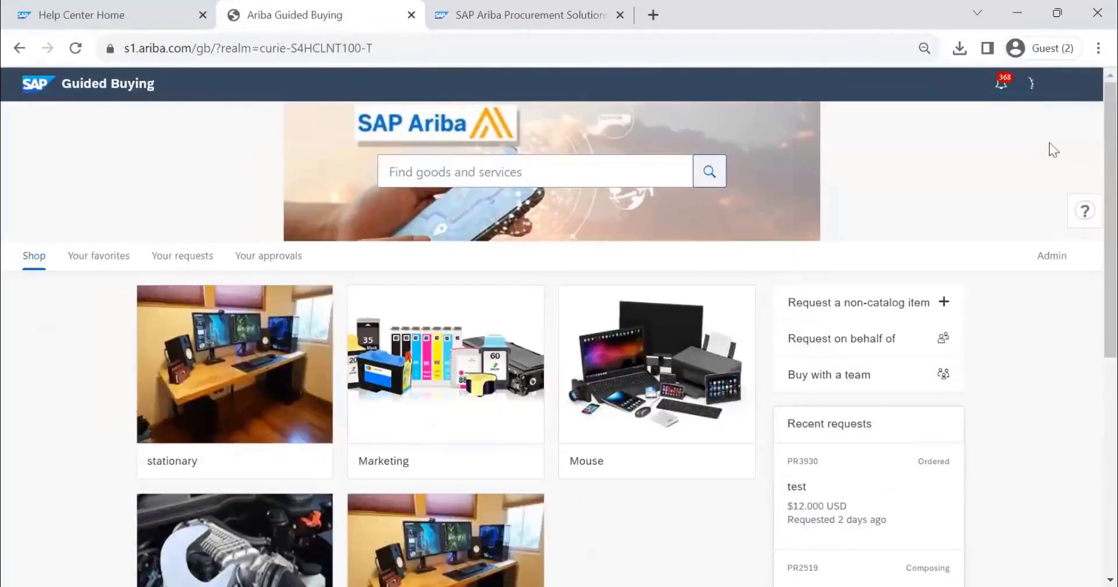
{"action": "left_click", "coordinate": [1001, 83]}
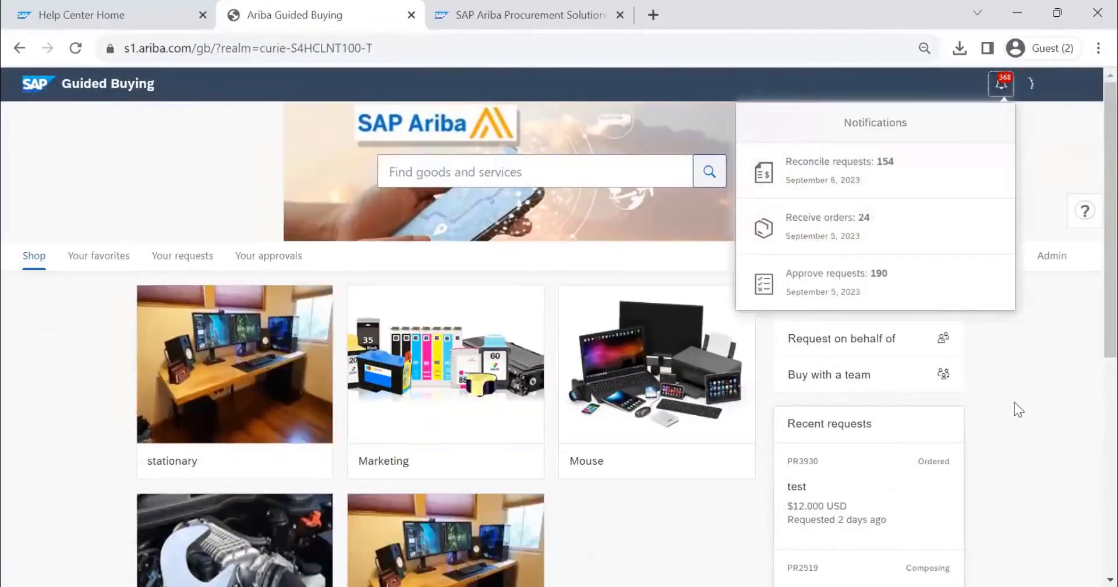